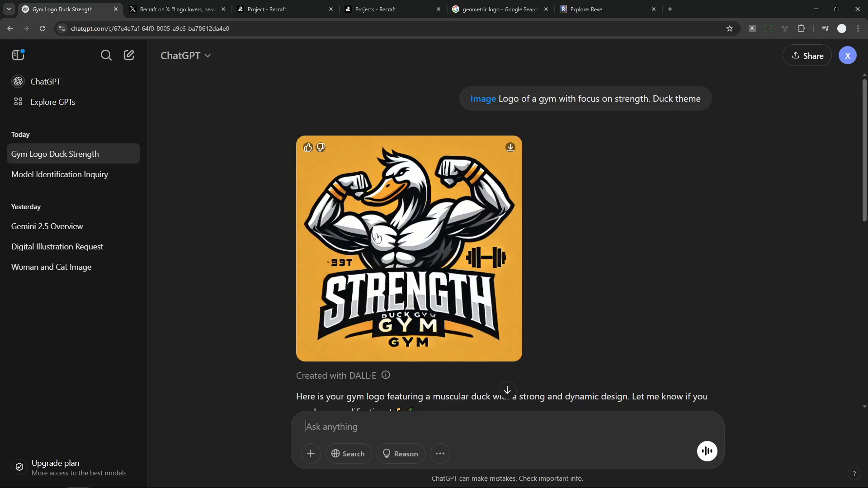
Review the duck gym logos in ChatGPT, the geometric logo image results, and Recraft's post about its vector logo styles
{"action": "scroll", "coordinate": [509, 199], "scroll_direction": "down", "scroll_amount": 9}
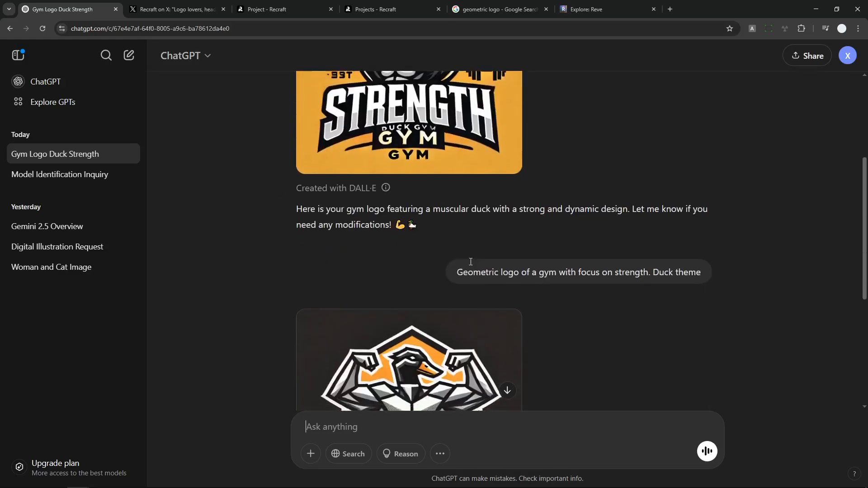
{"action": "scroll", "coordinate": [480, 251], "scroll_direction": "up", "scroll_amount": 2}
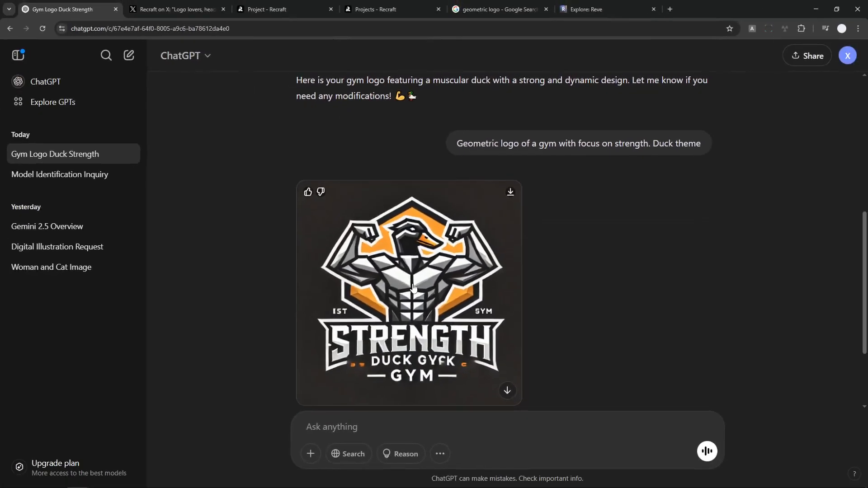
{"action": "left_click", "coordinate": [496, 7]}
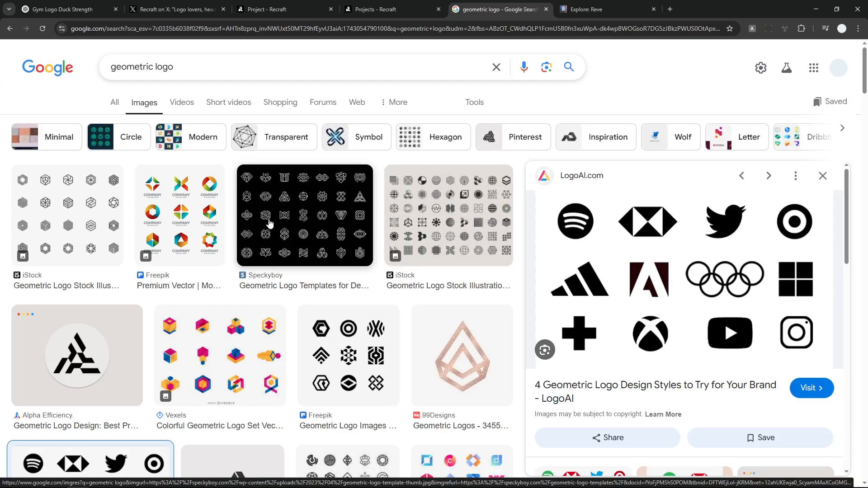
{"action": "left_click", "coordinate": [178, 9]}
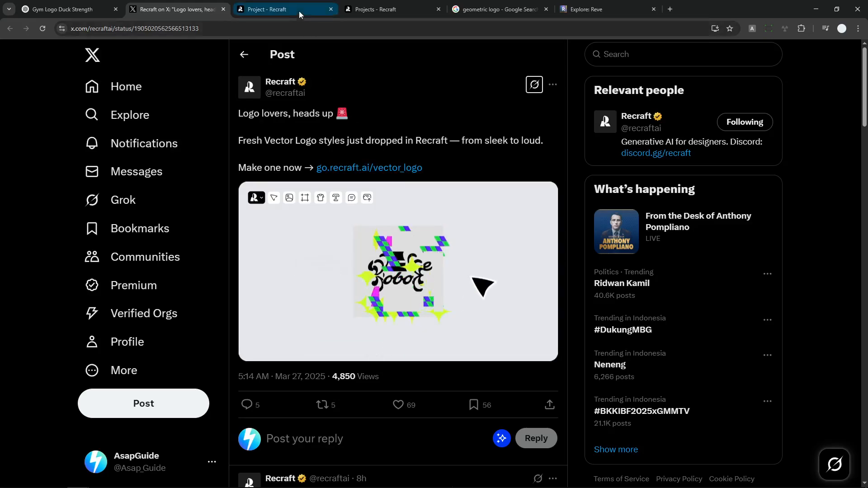
Create a new Recraft project with an image and enter the prompt "A logo of a bolt icon in a solid circle"
{"action": "left_click", "coordinate": [369, 4]}
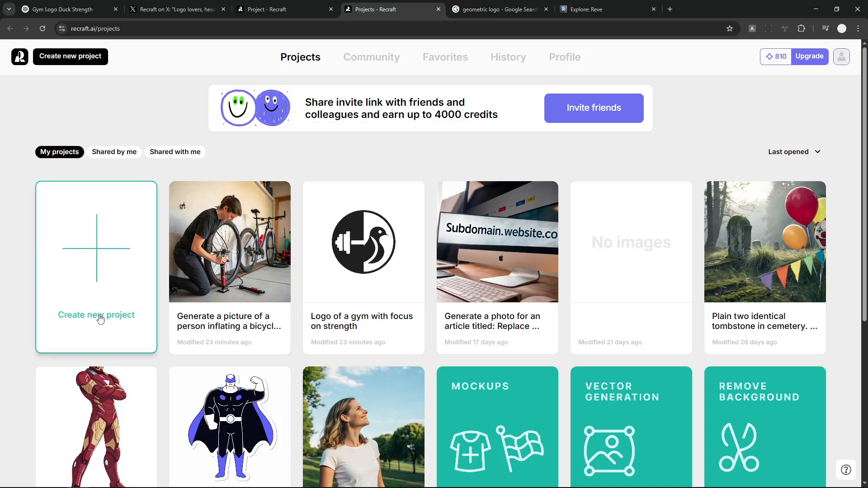
{"action": "left_click", "coordinate": [214, 289]}
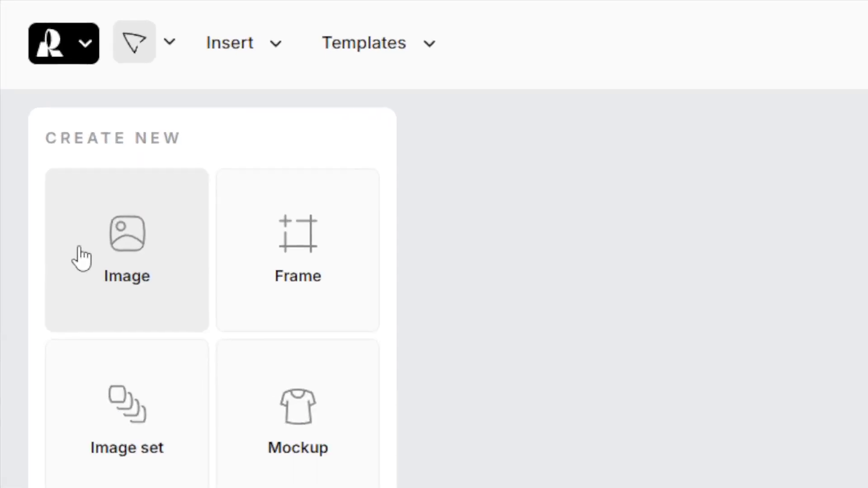
{"action": "left_click", "coordinate": [32, 142]}
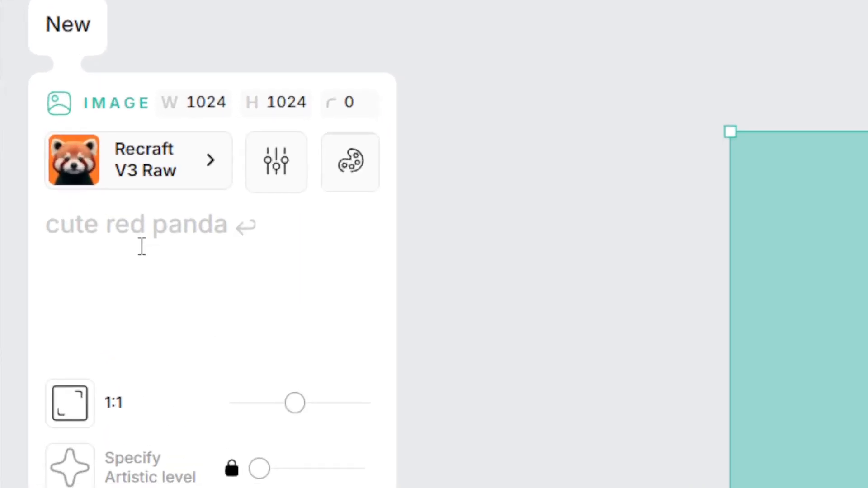
{"action": "left_click", "coordinate": [55, 182]}
{"action": "right_click", "coordinate": [128, 245]}
{"action": "left_click", "coordinate": [213, 469]}
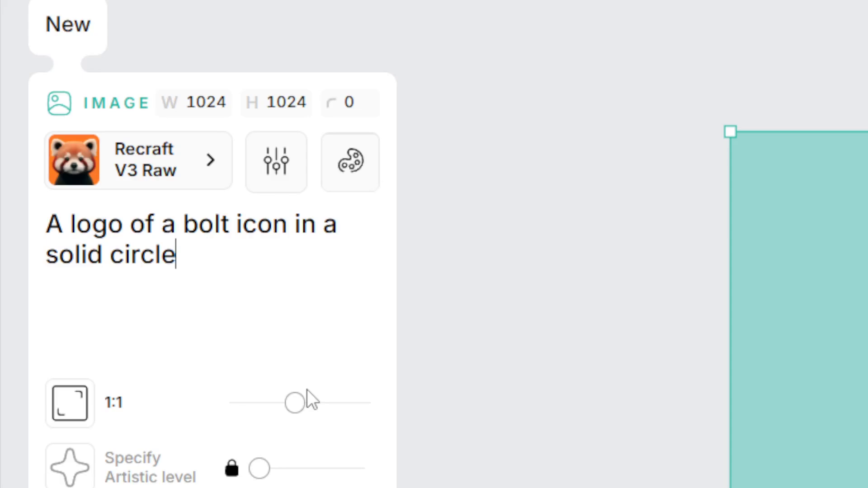
{"action": "mouse_move", "coordinate": [303, 401]}
{"action": "left_mouse_down"}
{"action": "mouse_move", "coordinate": [259, 403]}
{"action": "mouse_move", "coordinate": [314, 397]}
{"action": "mouse_move", "coordinate": [297, 405]}
{"action": "left_mouse_up"}
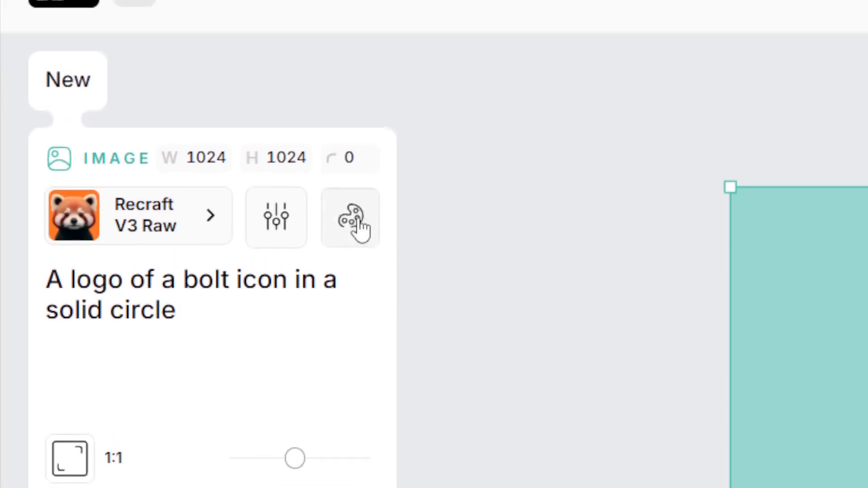
Browse the suggested image color palettes, reshuffling them several times without applying one
{"action": "left_click", "coordinate": [355, 221]}
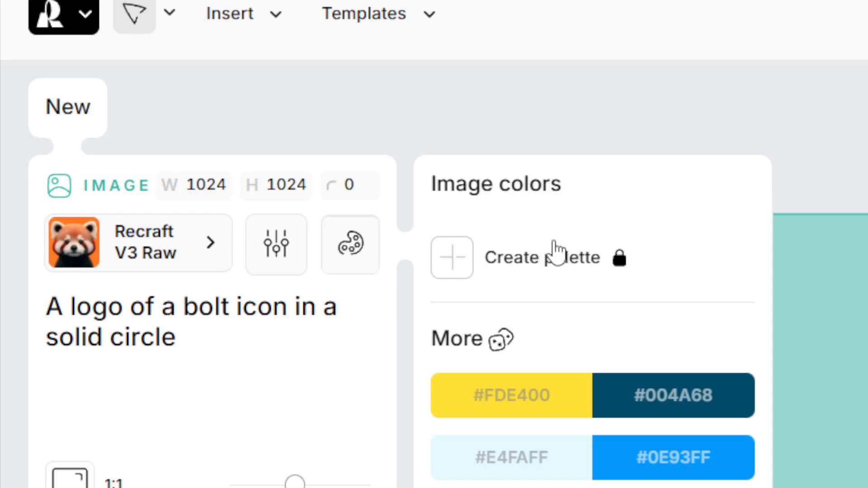
{"action": "left_click", "coordinate": [501, 340]}
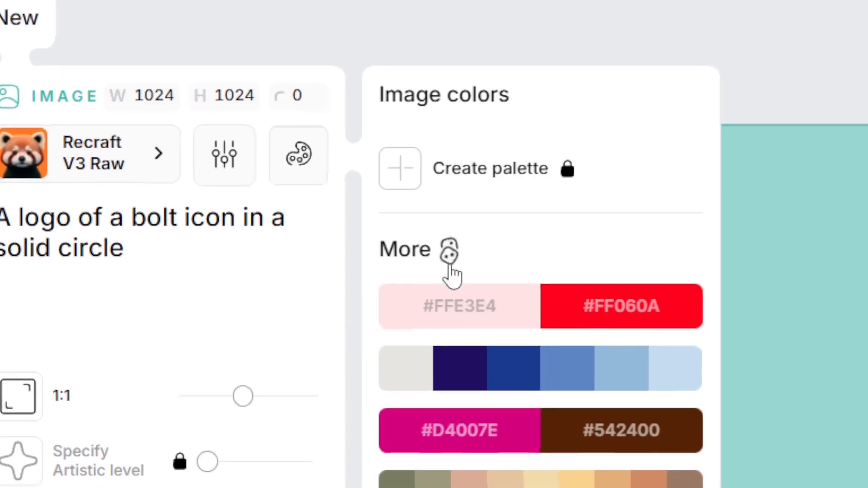
{"action": "left_click", "coordinate": [438, 254]}
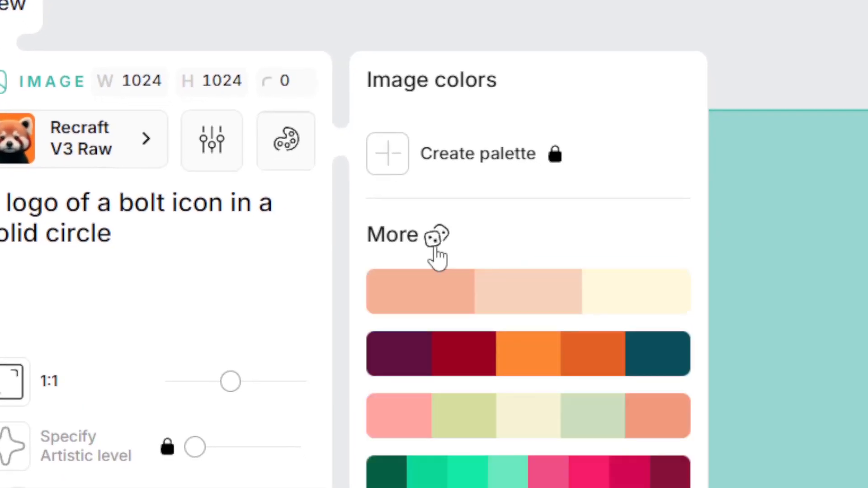
{"action": "left_click", "coordinate": [439, 242]}
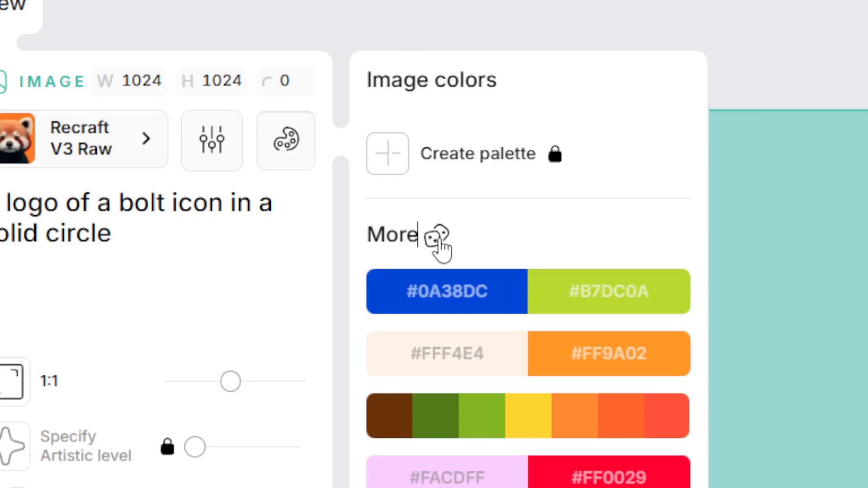
{"action": "left_click", "coordinate": [439, 243]}
{"action": "left_click", "coordinate": [438, 239]}
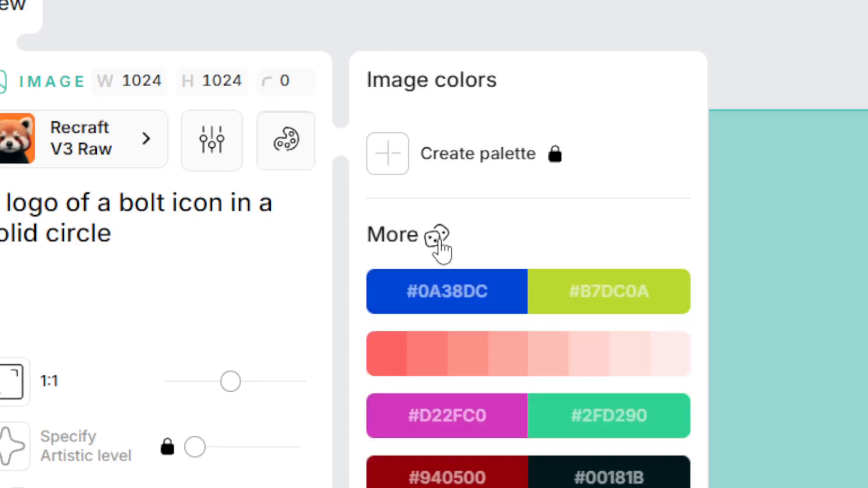
{"action": "left_click", "coordinate": [438, 240]}
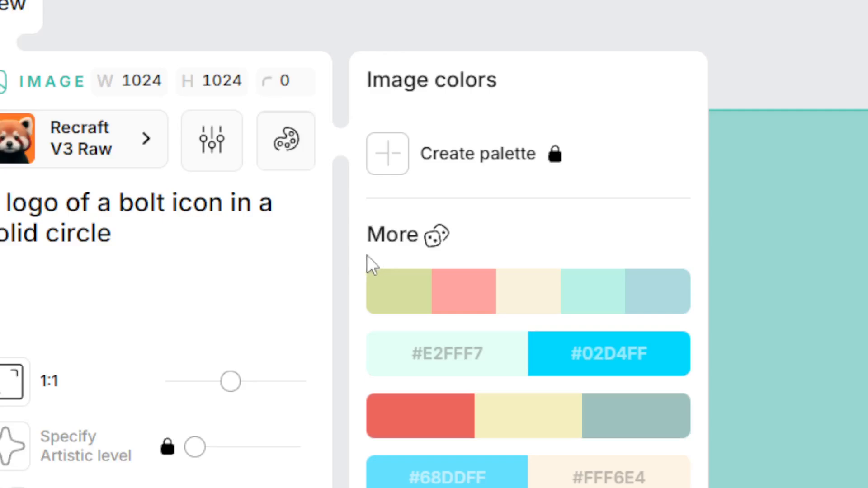
{"action": "left_click", "coordinate": [244, 273]}
Turn on Avoid Text in Image for the new image
{"action": "left_click", "coordinate": [222, 168]}
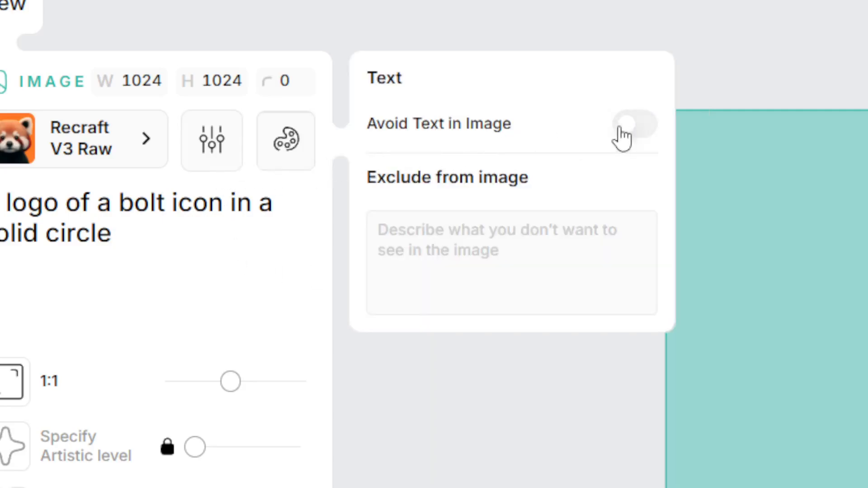
{"action": "left_click", "coordinate": [534, 260]}
{"action": "left_click", "coordinate": [635, 128]}
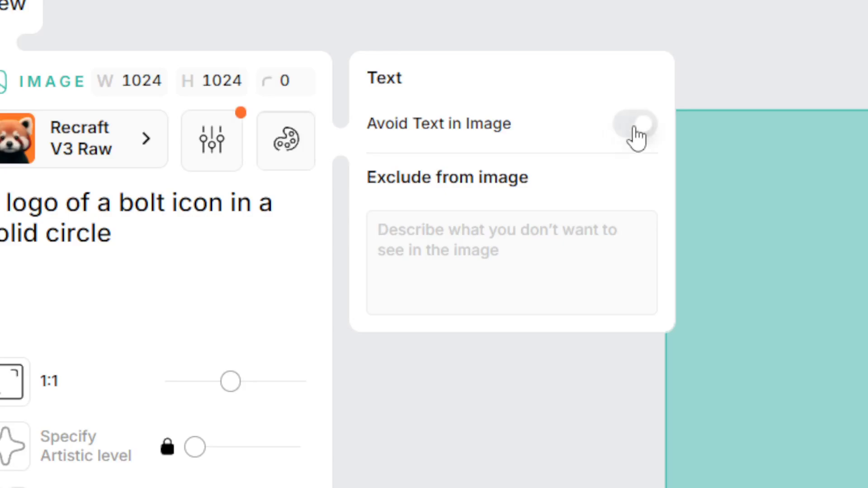
{"action": "left_click", "coordinate": [623, 126]}
{"action": "left_click", "coordinate": [624, 128]}
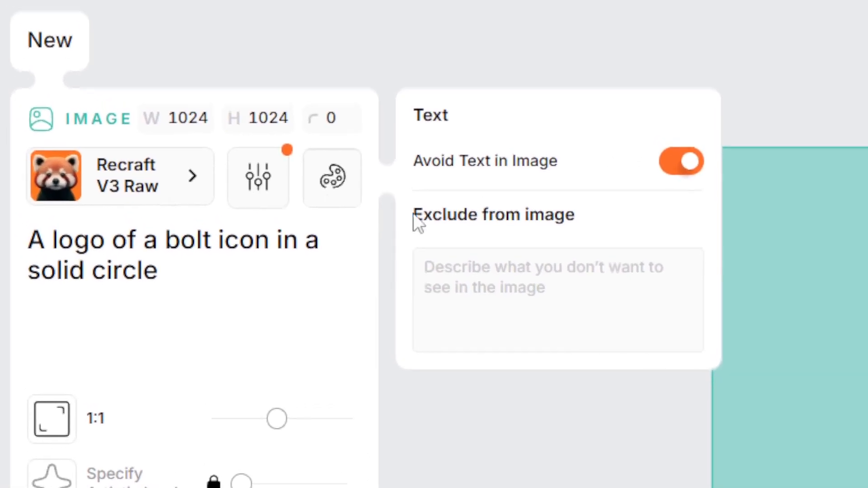
{"action": "left_click", "coordinate": [177, 252]}
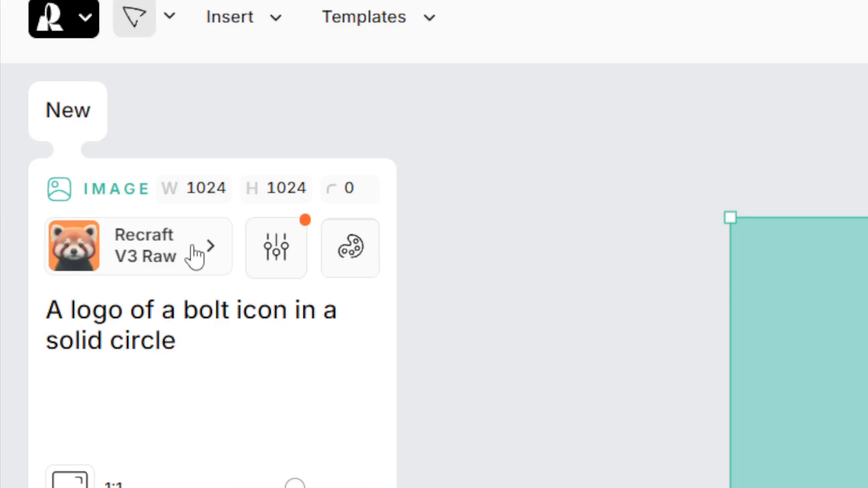
Search the style library for "logo", compare with the geometric logo examples on Google, and apply the Geometric Logo style
{"action": "left_click", "coordinate": [195, 257]}
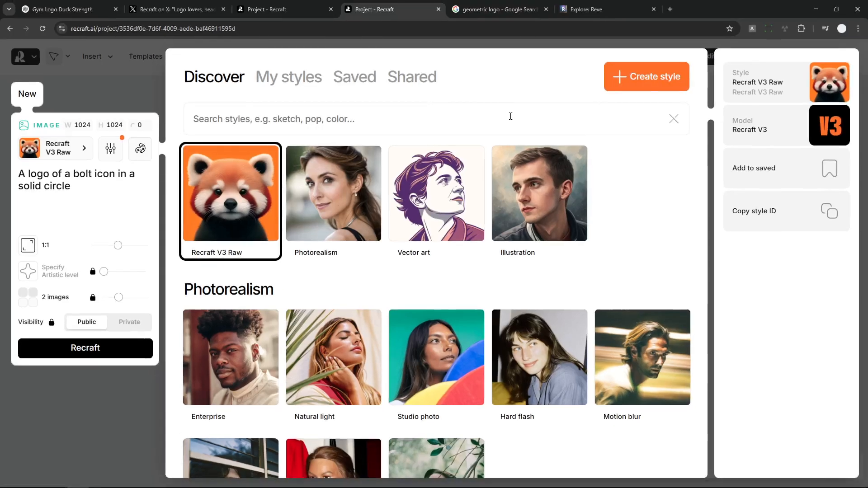
{"action": "type", "text": "logo"}
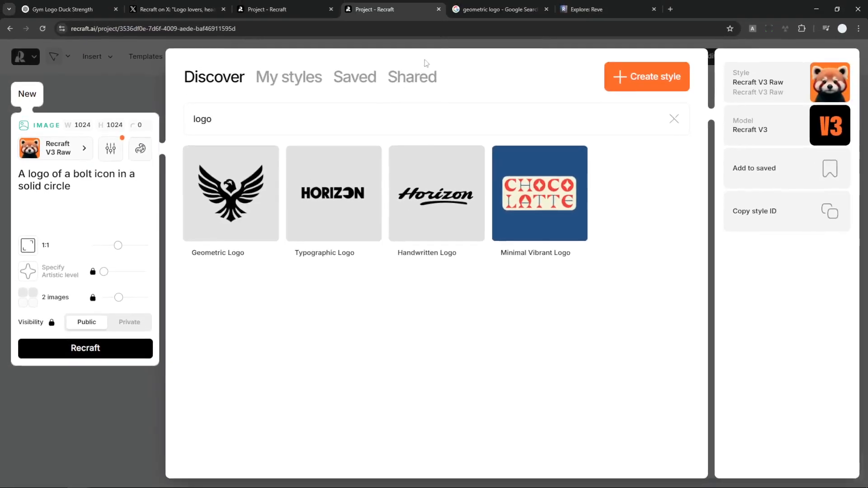
{"action": "left_click", "coordinate": [497, 9]}
{"action": "scroll", "coordinate": [454, 291], "scroll_direction": "down", "scroll_amount": 5}
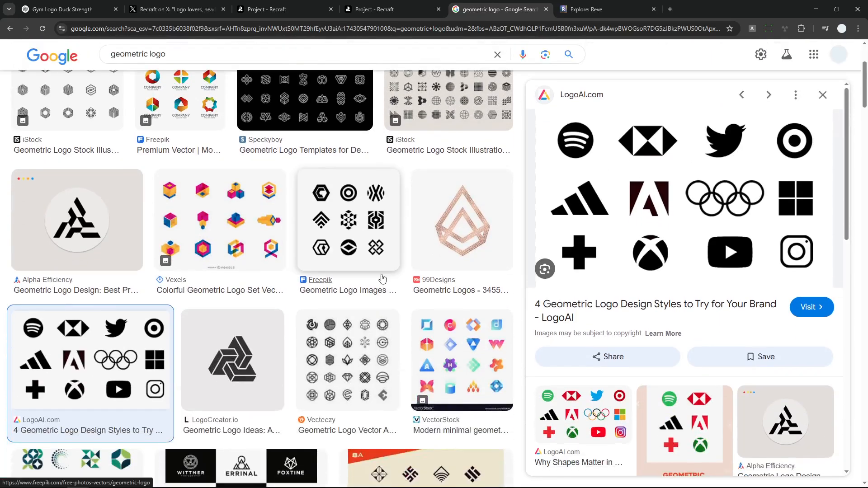
{"action": "scroll", "coordinate": [454, 292], "scroll_direction": "up", "scroll_amount": 5}
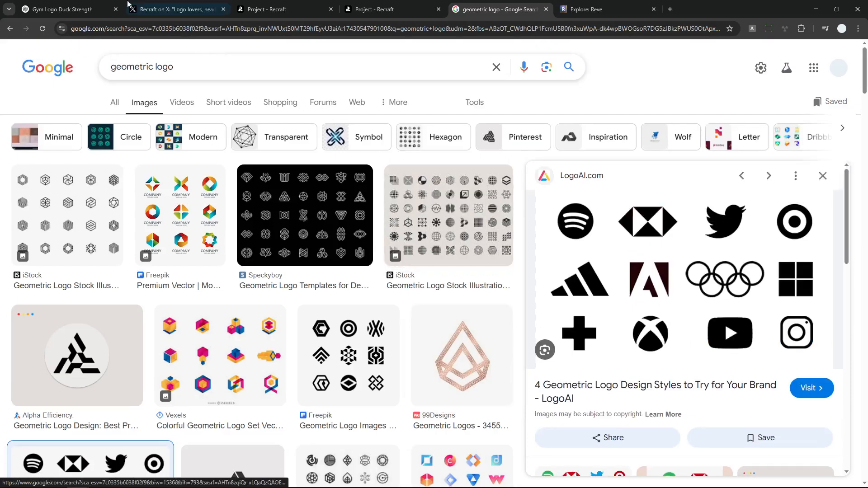
{"action": "left_click", "coordinate": [385, 9]}
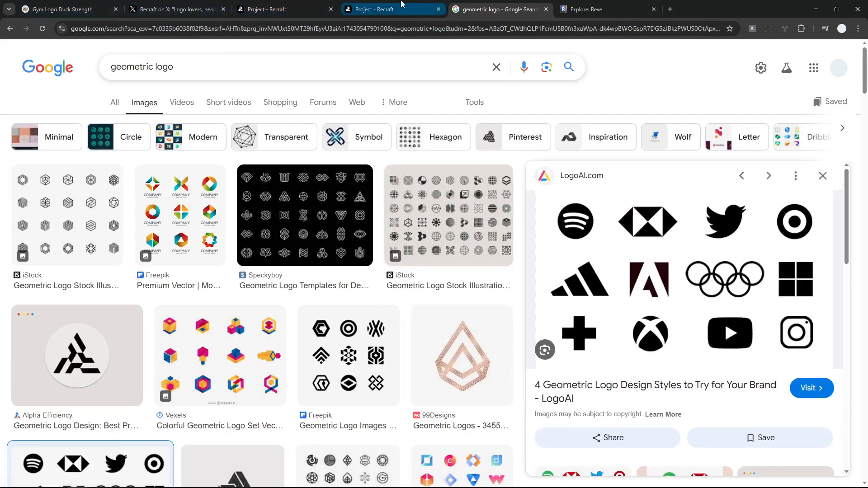
{"action": "mouse_move", "coordinate": [221, 221]}
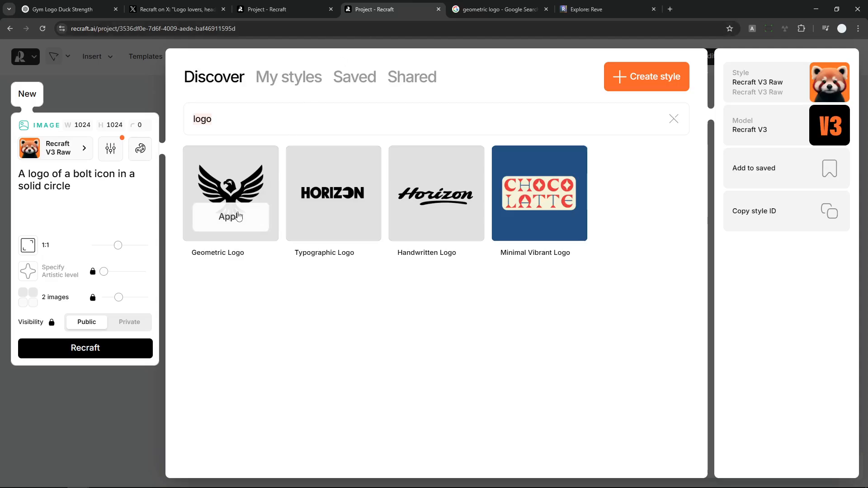
{"action": "left_click", "coordinate": [222, 220]}
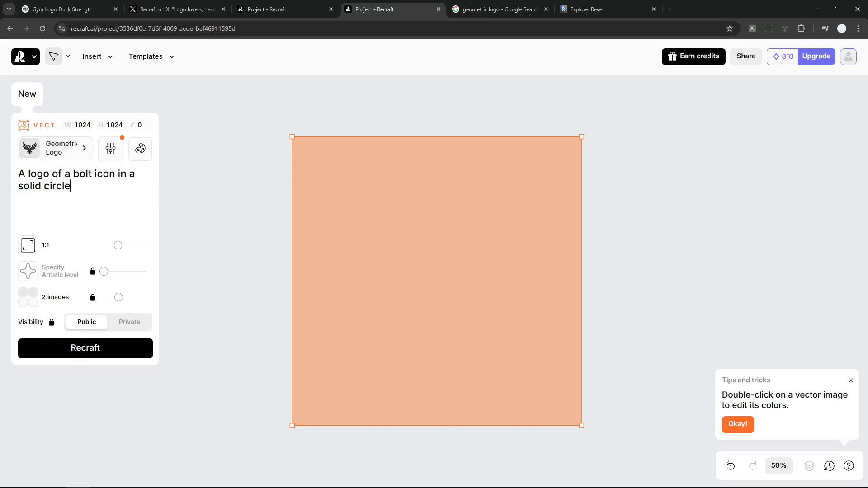
Generate the bolt logo images and show the second variant
{"action": "left_click", "coordinate": [84, 349]}
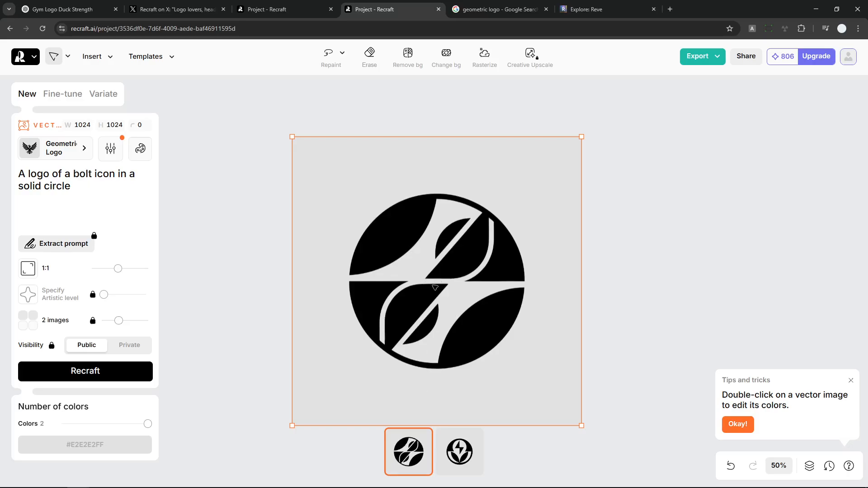
{"action": "left_click", "coordinate": [471, 450]}
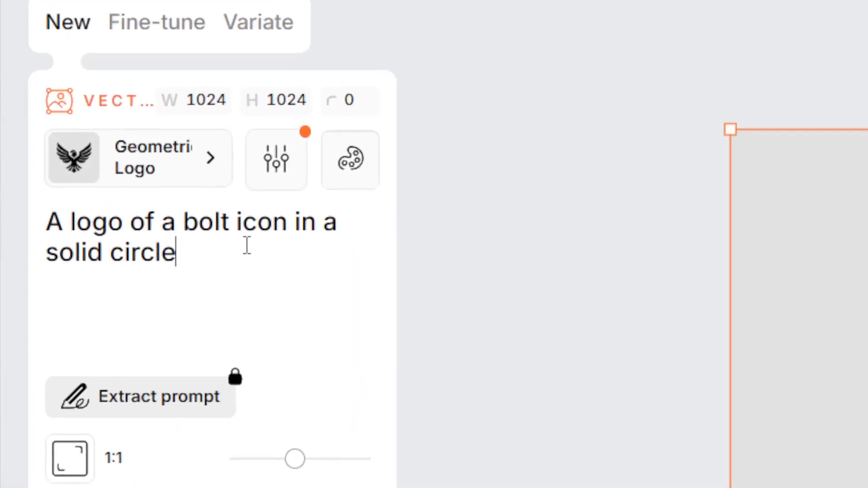
Replace "bolt" with "lightning" in the prompt so it reads "A logo of a lightning icon in a solid circle"
{"action": "key", "text": "Up"}
{"action": "key", "text": "ctrl+Left"}
{"action": "key", "text": "ctrl+Right"}
{"action": "key", "text": "ctrl+Right"}
{"action": "key", "text": "ctrl+shift+Left"}
{"action": "type", "text": "l"}
{"action": "type", "text": "ight"}
{"action": "key", "text": "BackSpace"}
{"action": "type", "text": "n"}
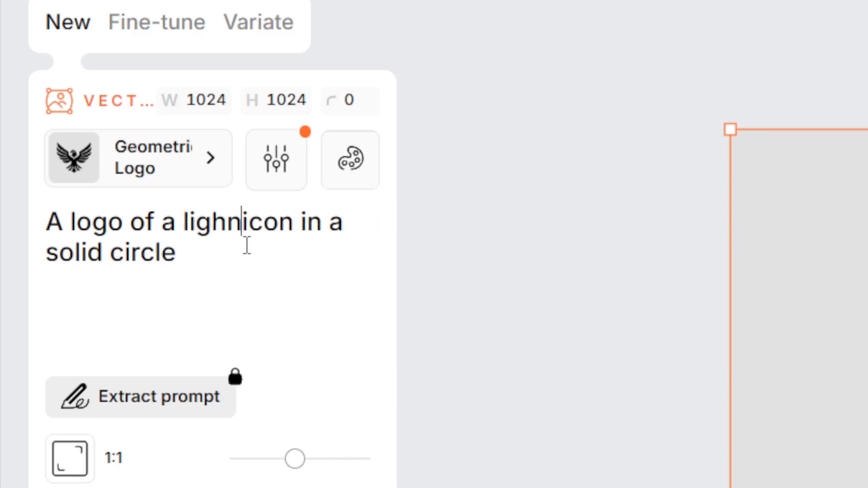
{"action": "type", "text": "ing i"}
{"action": "left_click", "coordinate": [230, 216]}
{"action": "type", "text": "t"}
{"action": "left_click", "coordinate": [304, 284]}
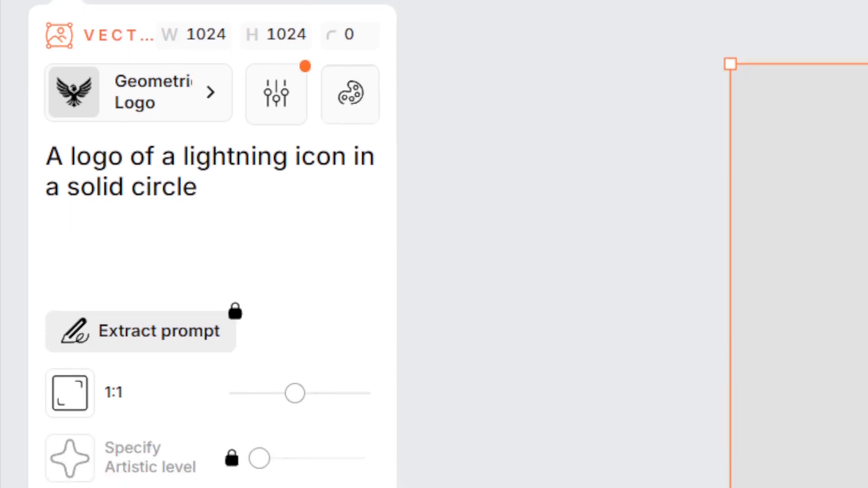
Generate the logo images from the lightning prompt and show the second variant
{"action": "left_click", "coordinate": [225, 425]}
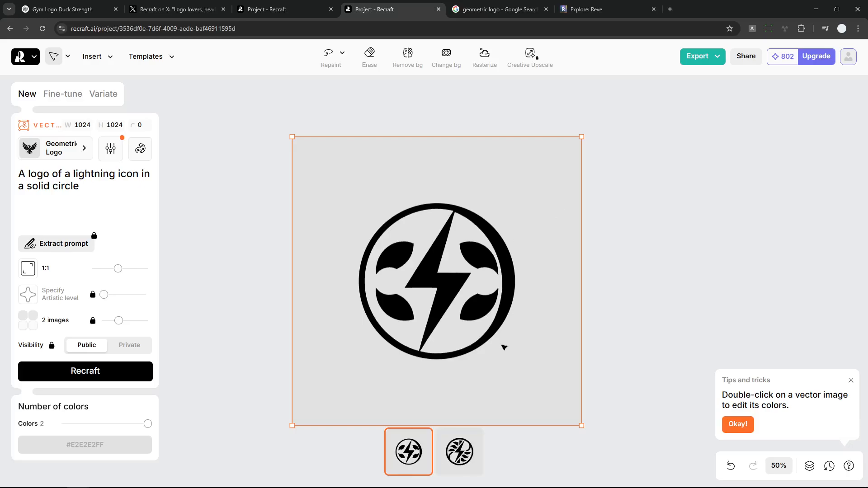
{"action": "left_click", "coordinate": [454, 466]}
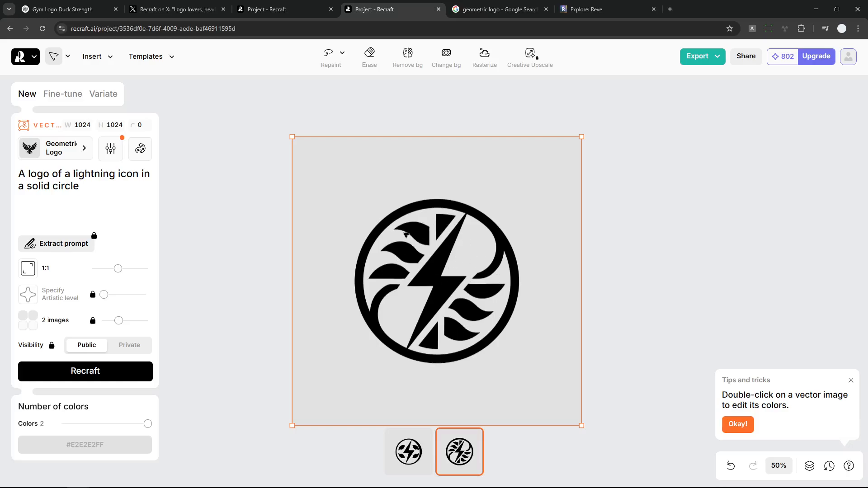
Extend the prompt to "A logo of a lightning icon in a solid circle. Nothing else."
{"action": "left_click", "coordinate": [111, 193]}
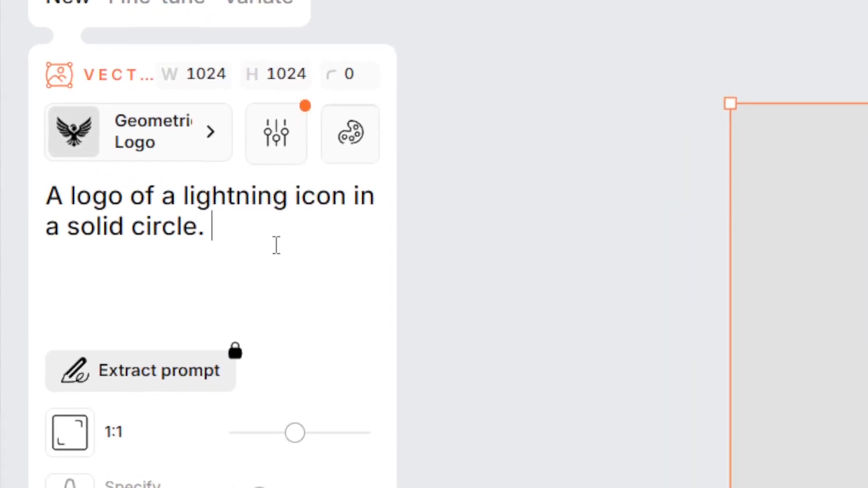
{"action": "type", "text": "Nothing else."}
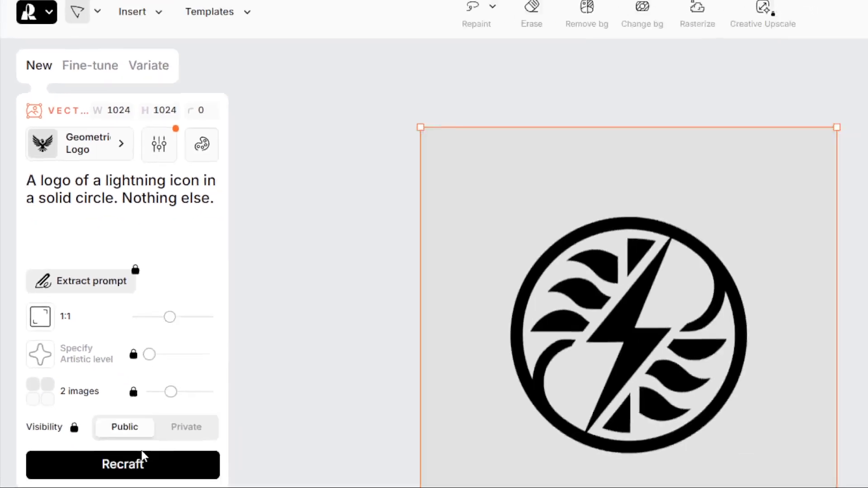
Generate the logo images from the extended prompt, view the colour palettes, and compare both variants, leaving the second one shown
{"action": "left_click", "coordinate": [142, 457]}
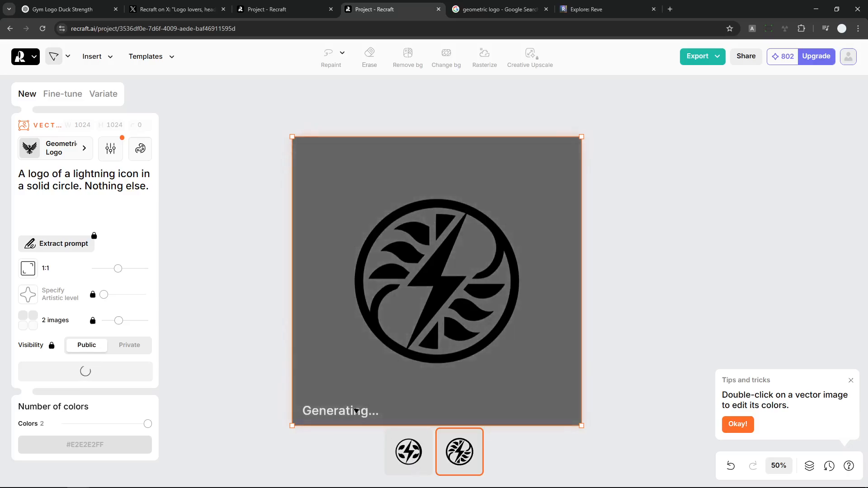
{"action": "left_click", "coordinate": [142, 149]}
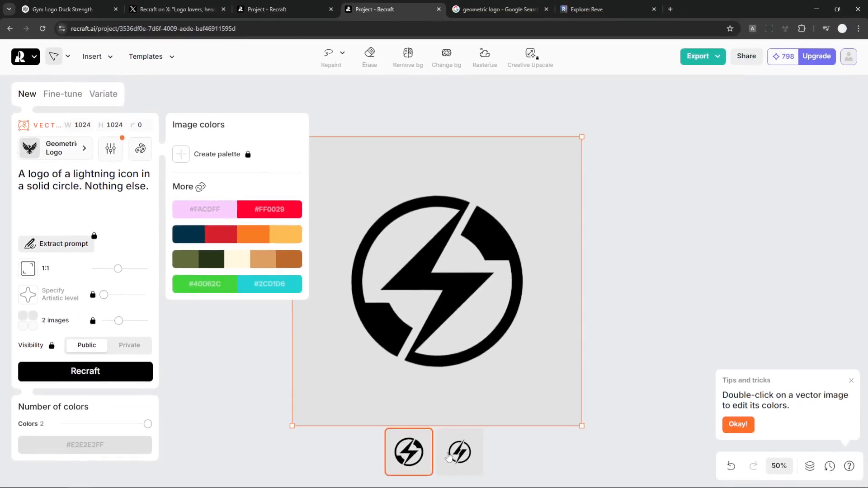
{"action": "left_click", "coordinate": [456, 462]}
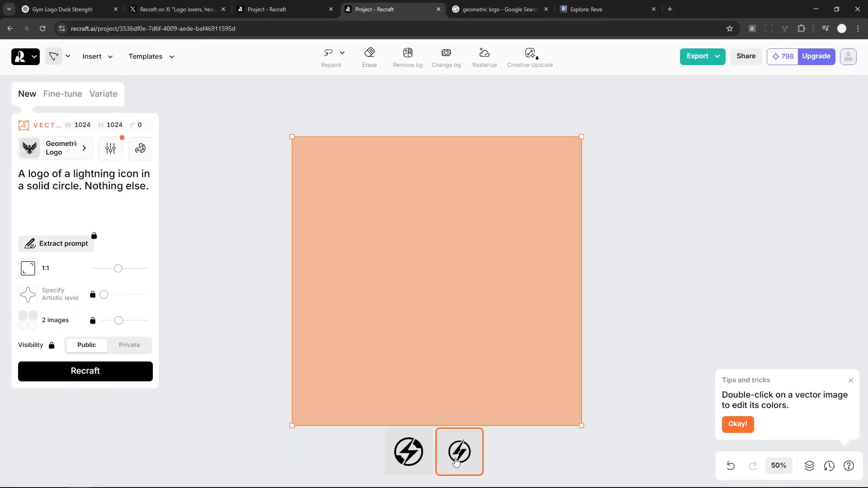
{"action": "left_click", "coordinate": [413, 457]}
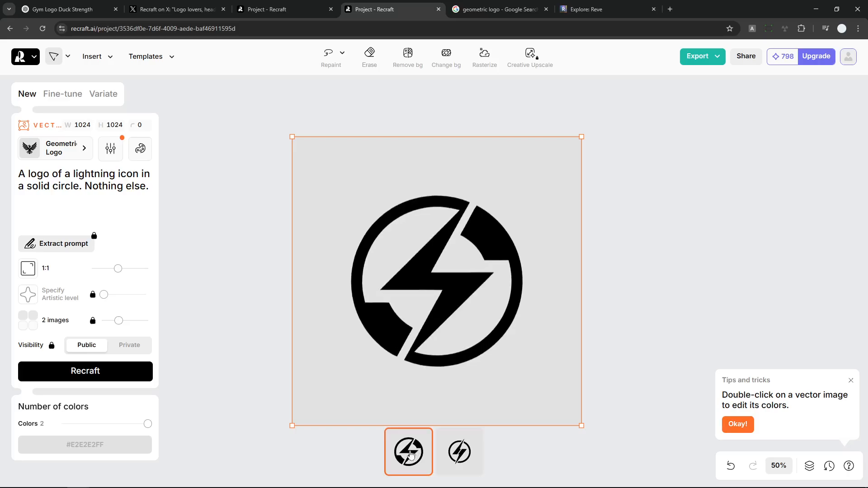
{"action": "left_click", "coordinate": [453, 454]}
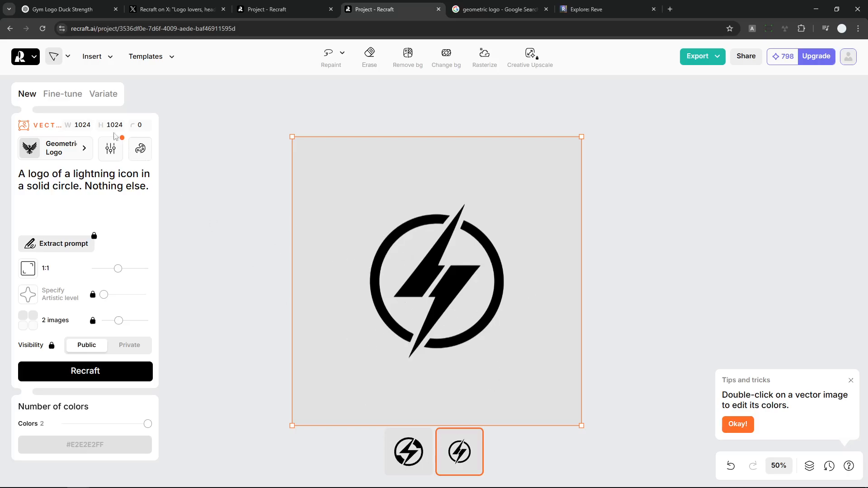
Examine the Fine-tune similarity setting and the Variate aspect ratio options for the lightning logo, and return to the New image settings
{"action": "left_click", "coordinate": [64, 94]}
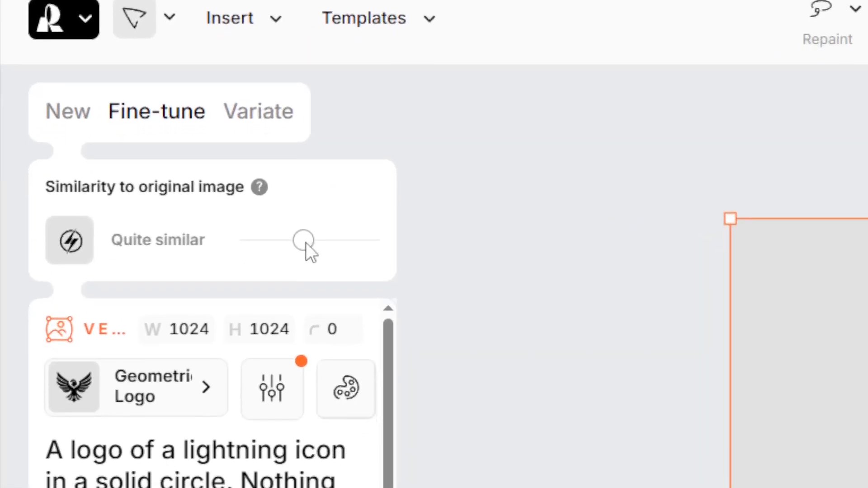
{"action": "mouse_move", "coordinate": [303, 243]}
{"action": "left_mouse_down"}
{"action": "mouse_move", "coordinate": [228, 238]}
{"action": "mouse_move", "coordinate": [418, 246]}
{"action": "mouse_move", "coordinate": [303, 239]}
{"action": "left_mouse_up"}
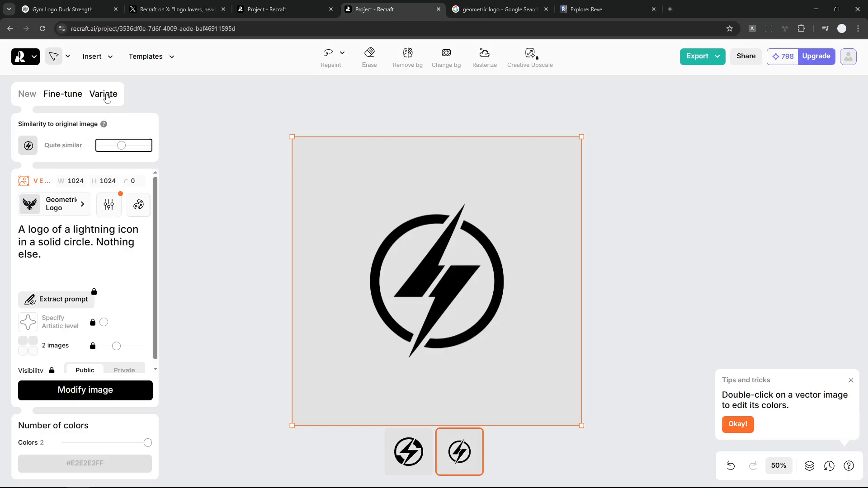
{"action": "left_click", "coordinate": [106, 95]}
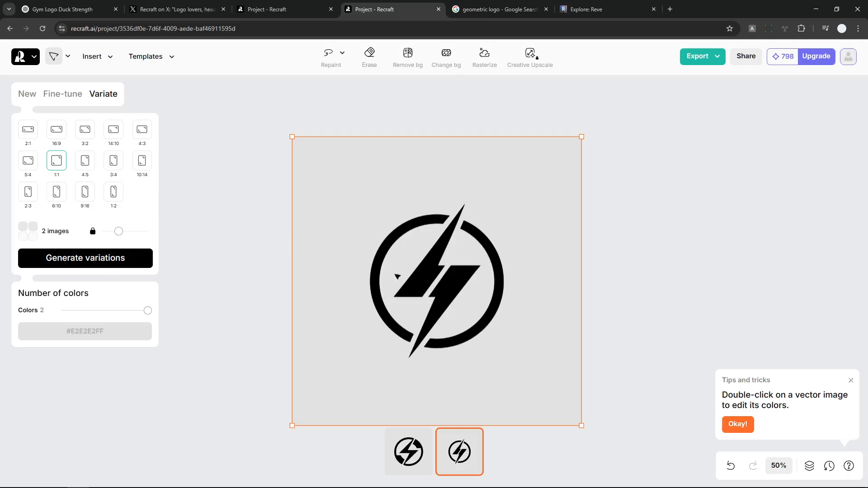
{"action": "left_click", "coordinate": [27, 94]}
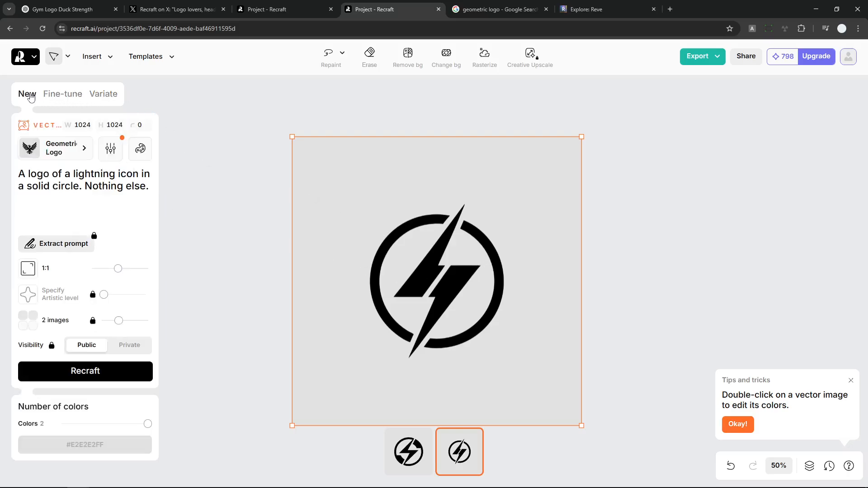
{"action": "left_click", "coordinate": [63, 94]}
{"action": "left_click", "coordinate": [27, 94]}
Remove the background from the selected lightning logo image
{"action": "left_click", "coordinate": [649, 271]}
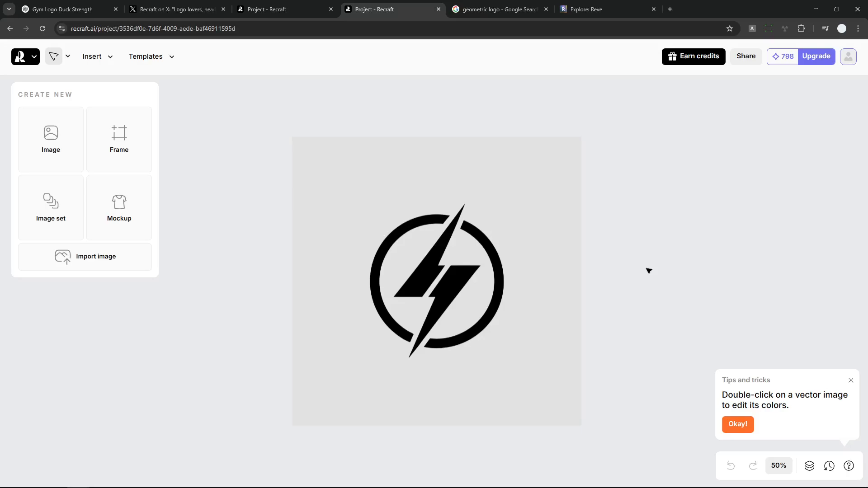
{"action": "left_click", "coordinate": [524, 271]}
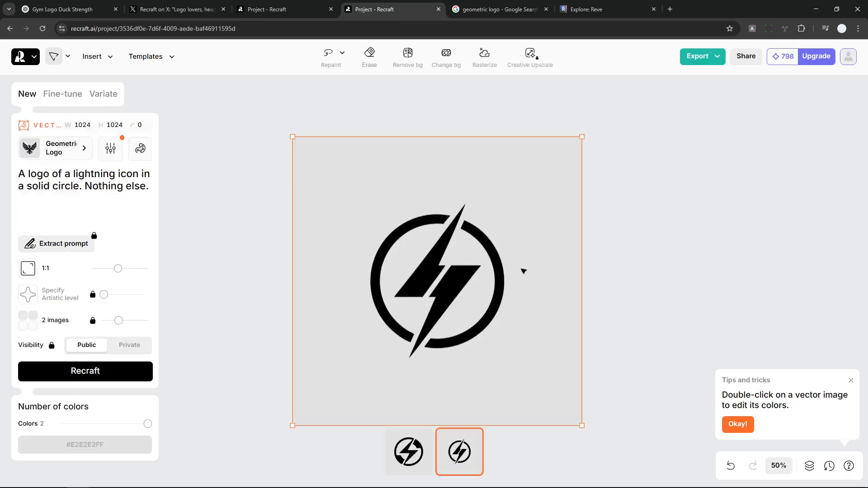
{"action": "left_click", "coordinate": [409, 61]}
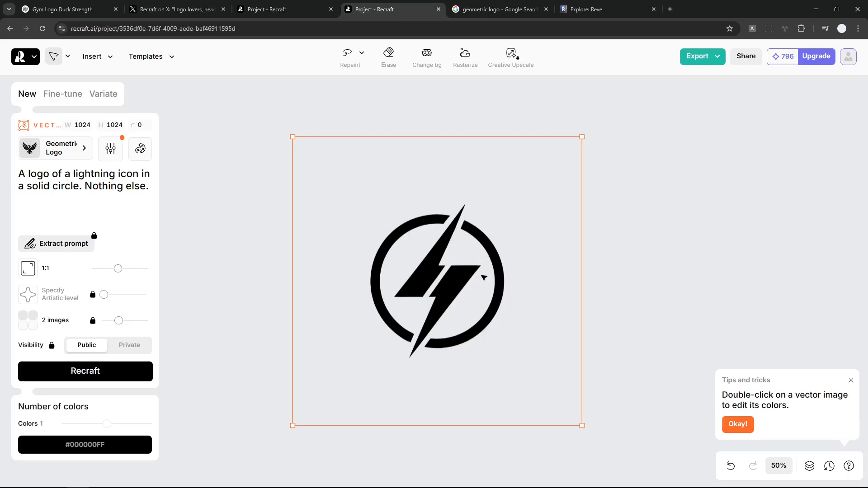
Review the export formats offered for the lightning logo, such as PNG, JPG, SVG and Lottie, and deselect the logo
{"action": "right_click", "coordinate": [506, 249]}
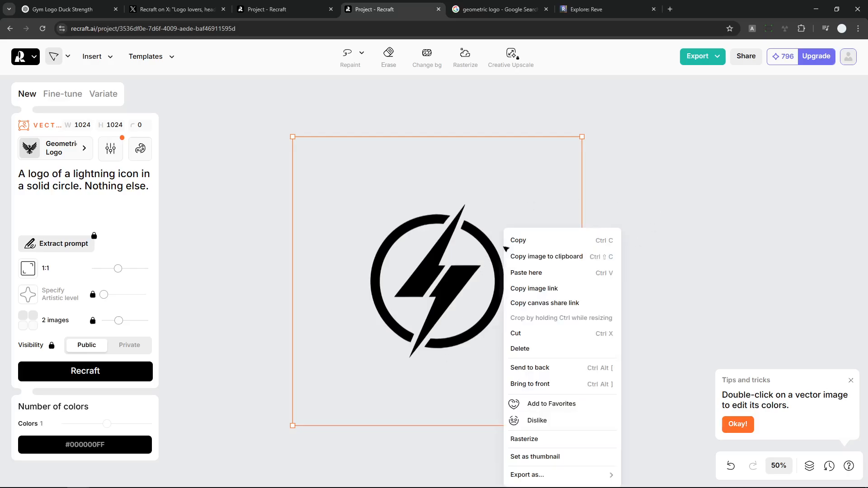
{"action": "mouse_move", "coordinate": [563, 480]}
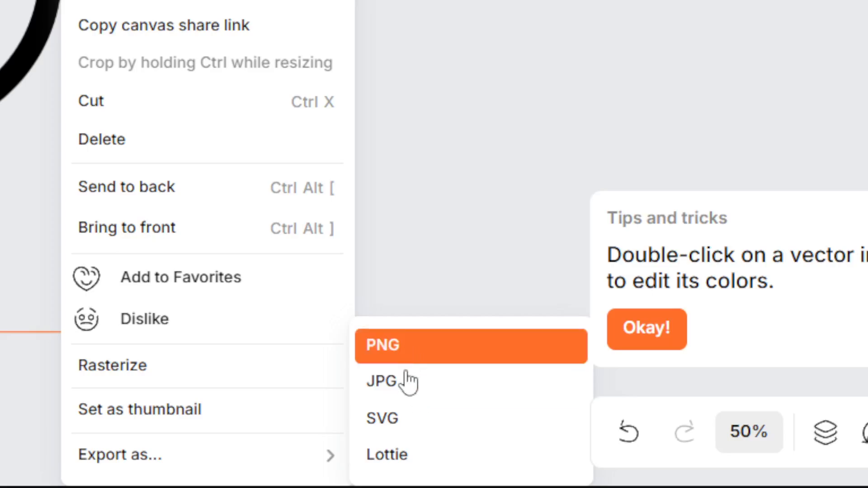
{"action": "left_click", "coordinate": [400, 348]}
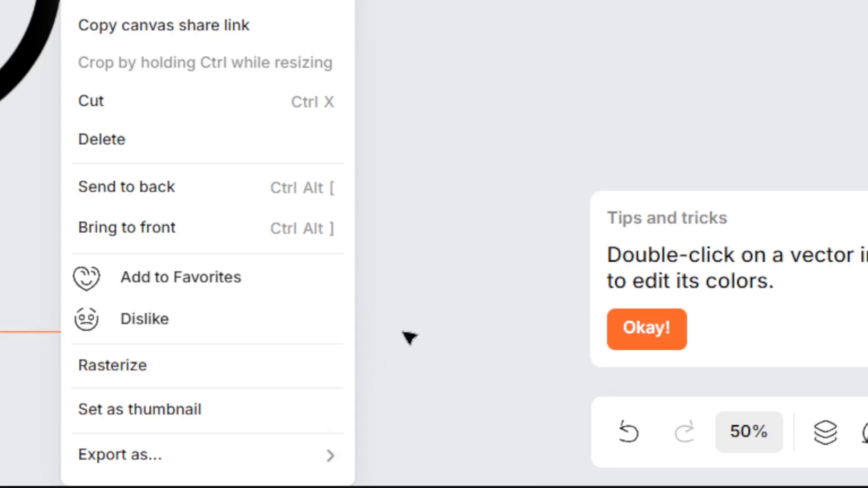
{"action": "left_click", "coordinate": [473, 43]}
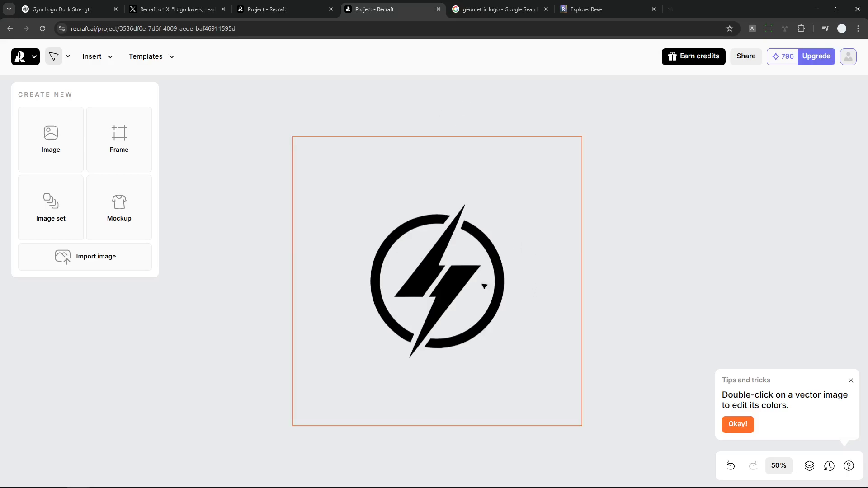
Switch to Recraft's X post about the Vector Logo styles and view its video in full screen
{"action": "left_click", "coordinate": [174, 9]}
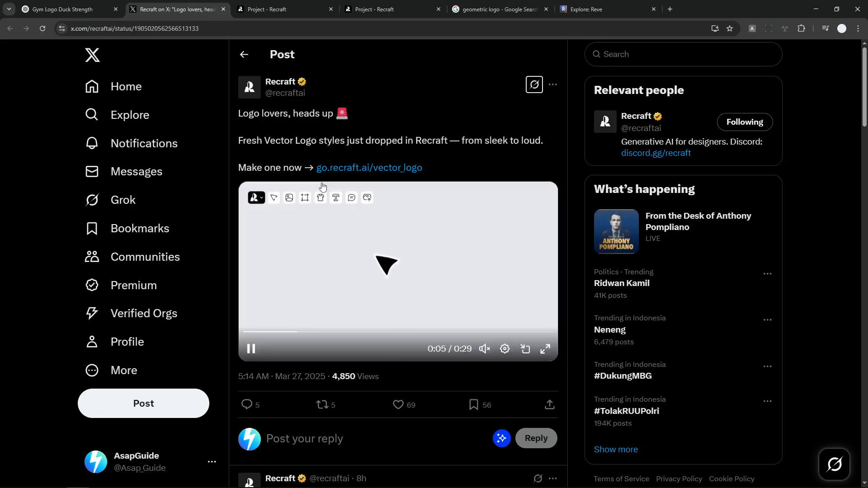
{"action": "left_click", "coordinate": [546, 350]}
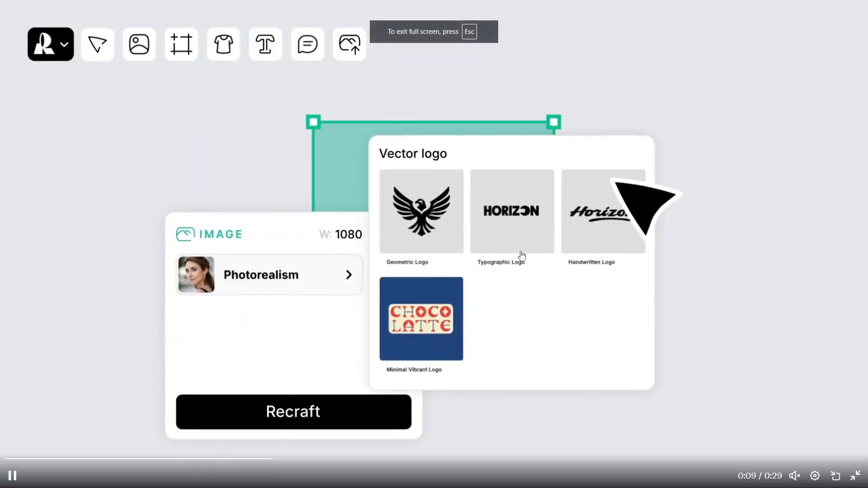